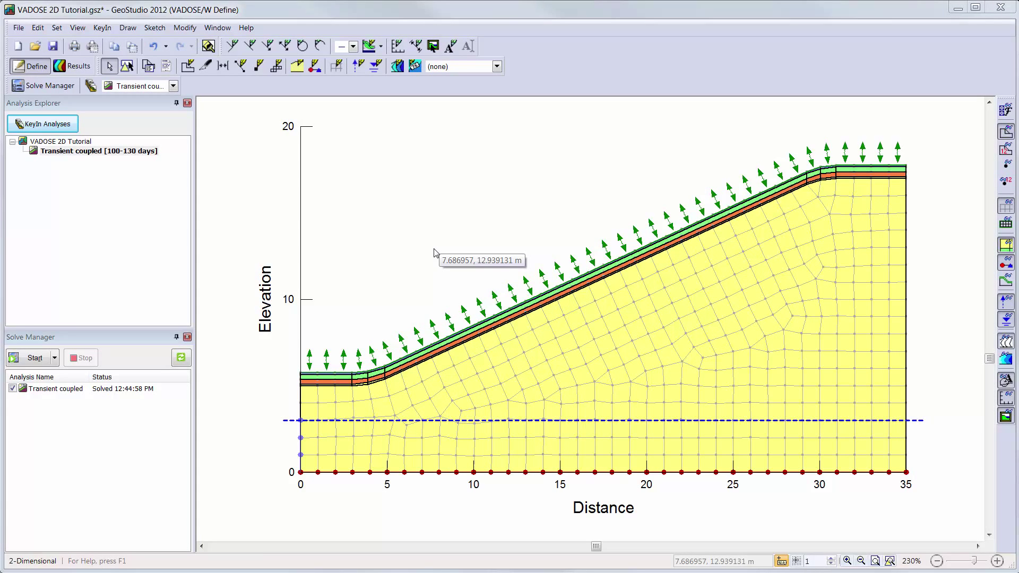
Step: Open the Waste material's conductivity function and plot all four layers' curves together, leaving everything unchanged
{"action": "left_click", "coordinate": [297, 67]}
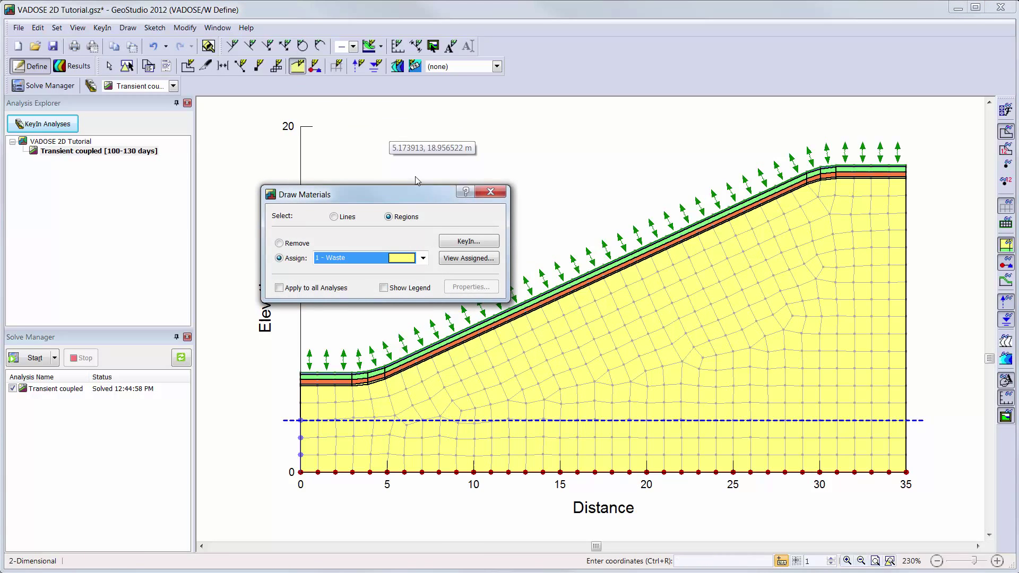
{"action": "left_click", "coordinate": [467, 243]}
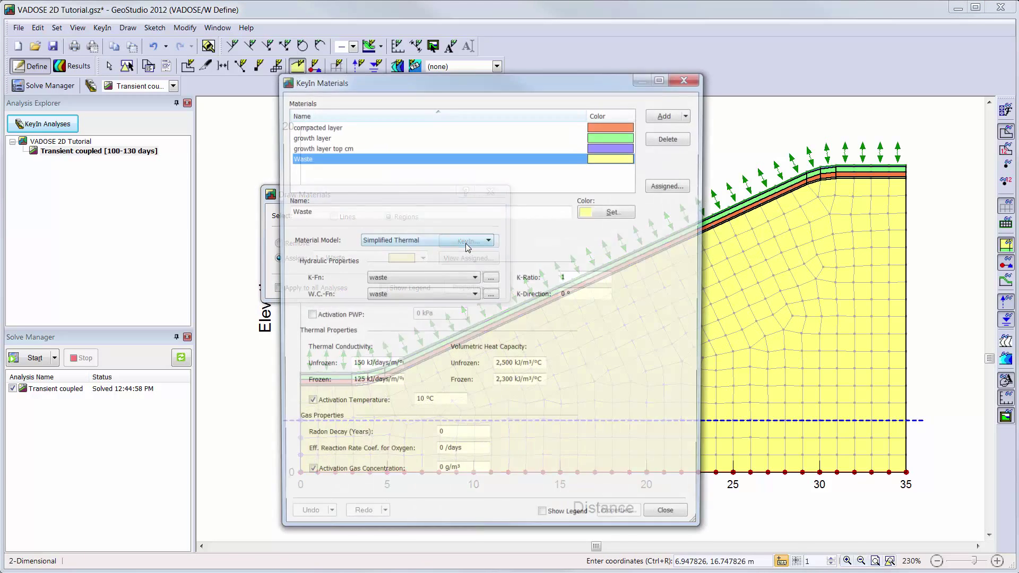
{"action": "left_click", "coordinate": [490, 279]}
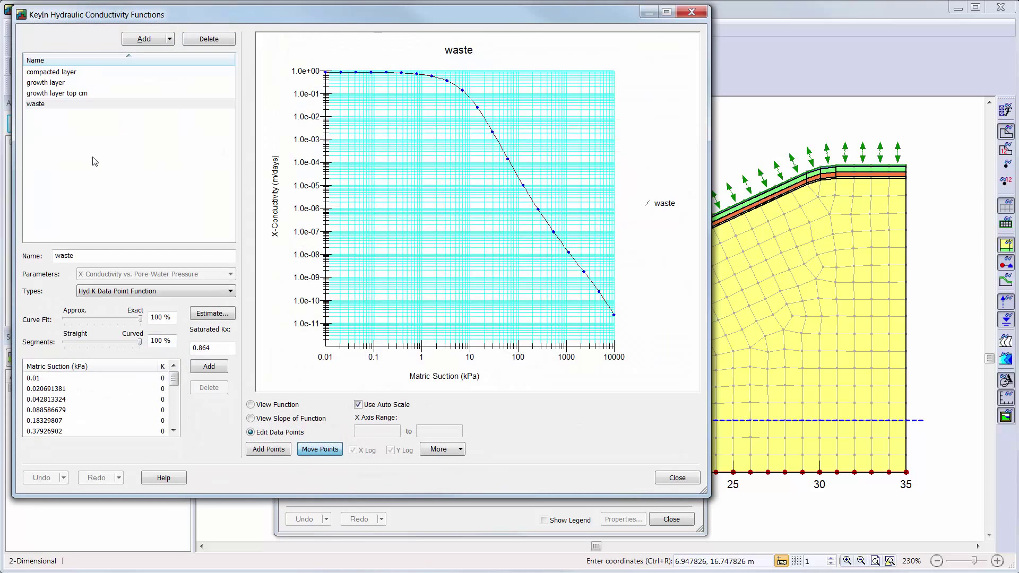
{"action": "left_click_drag", "start_coordinate": [42, 72], "coordinate": [37, 104]}
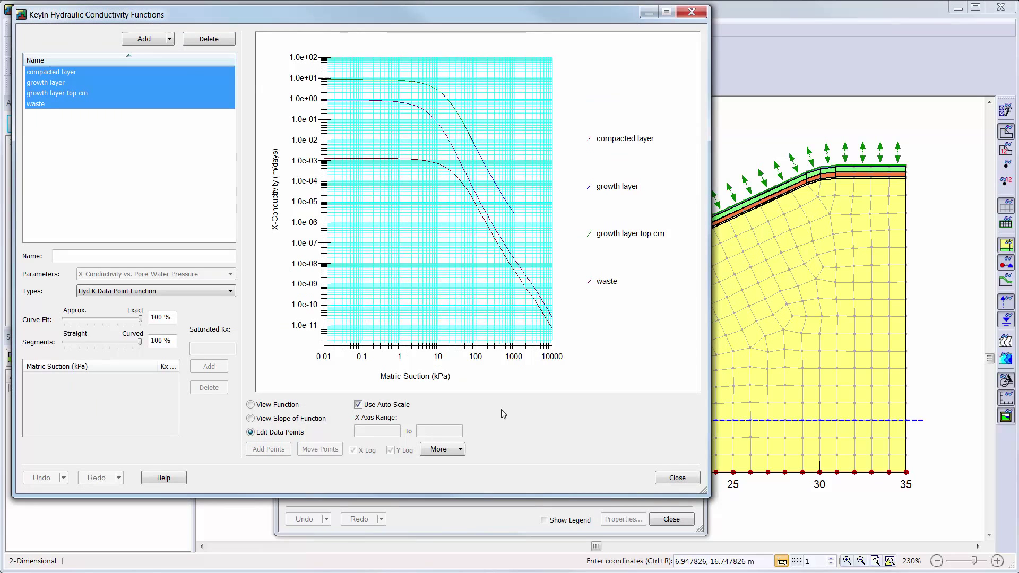
{"action": "left_click", "coordinate": [676, 478]}
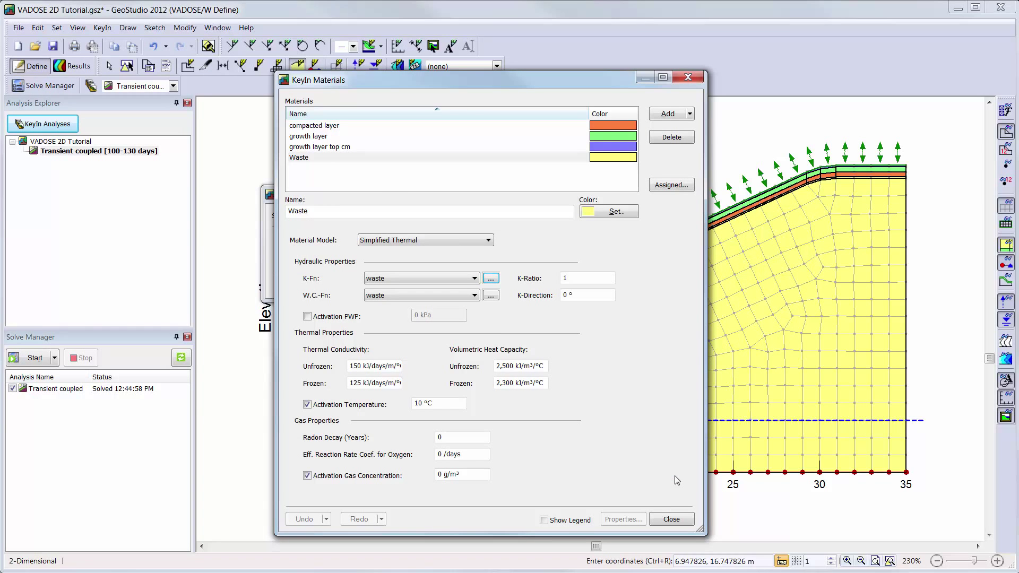
{"action": "left_click", "coordinate": [671, 518]}
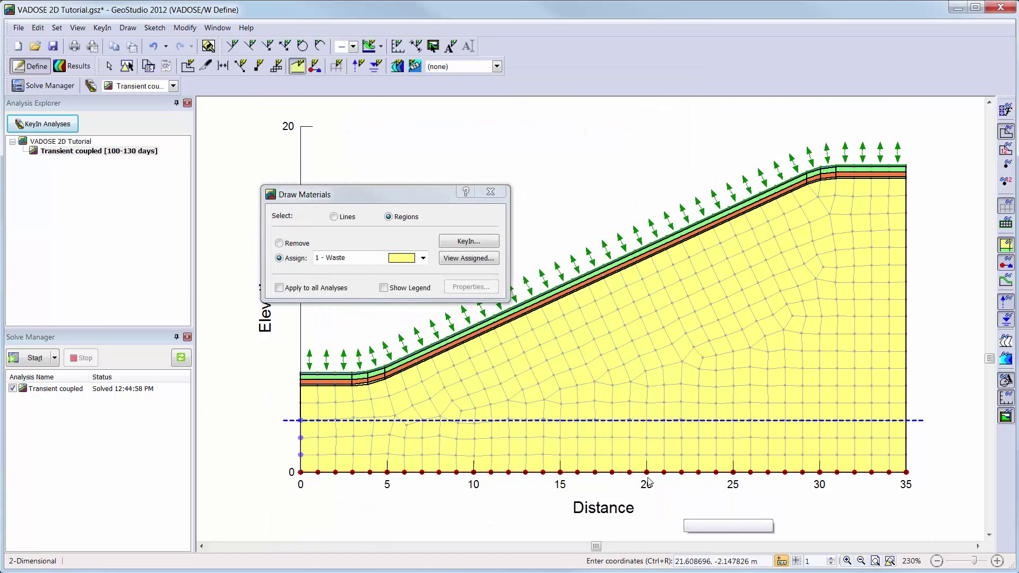
Step: Inspect the 'spokane data with vegetation' climate boundary condition without changing it
{"action": "left_click", "coordinate": [490, 192]}
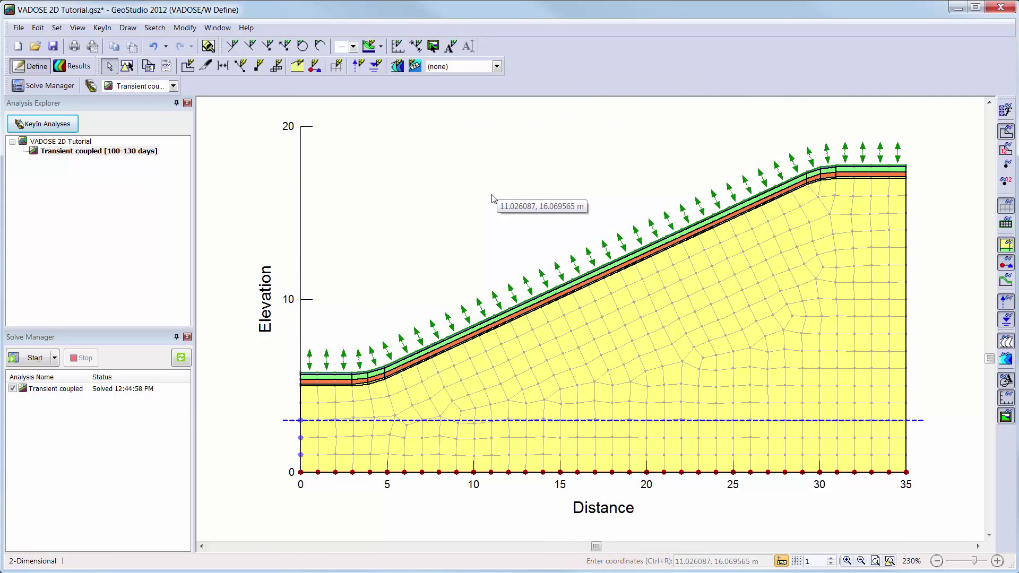
{"action": "left_click", "coordinate": [315, 66]}
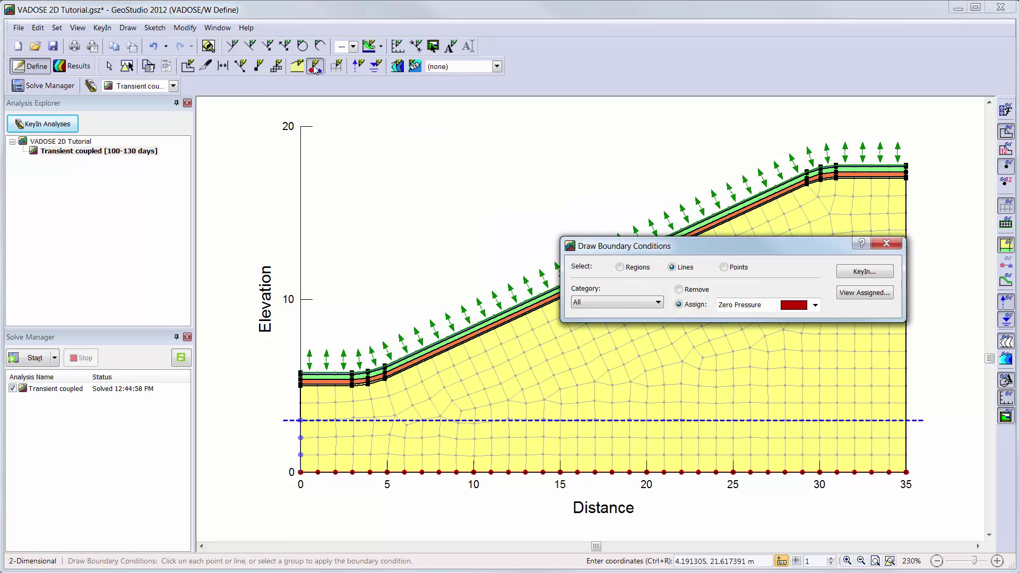
{"action": "left_click", "coordinate": [864, 272]}
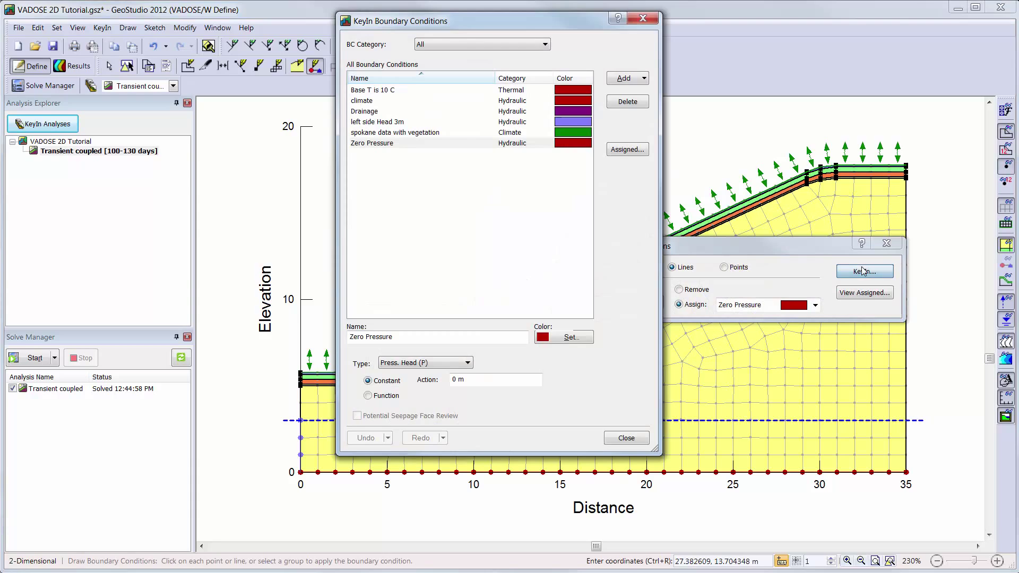
{"action": "left_click", "coordinate": [464, 133]}
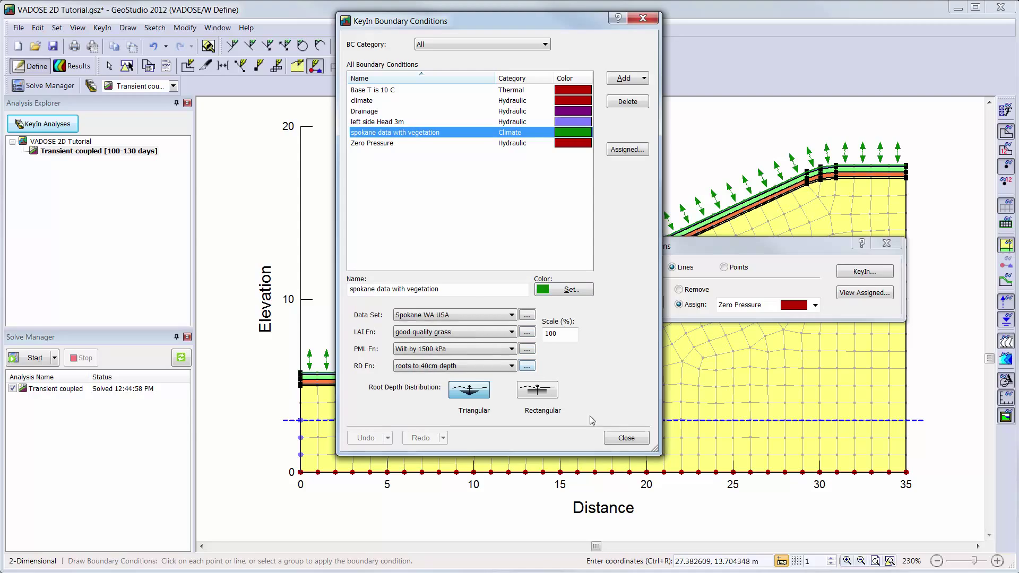
{"action": "left_click", "coordinate": [626, 439]}
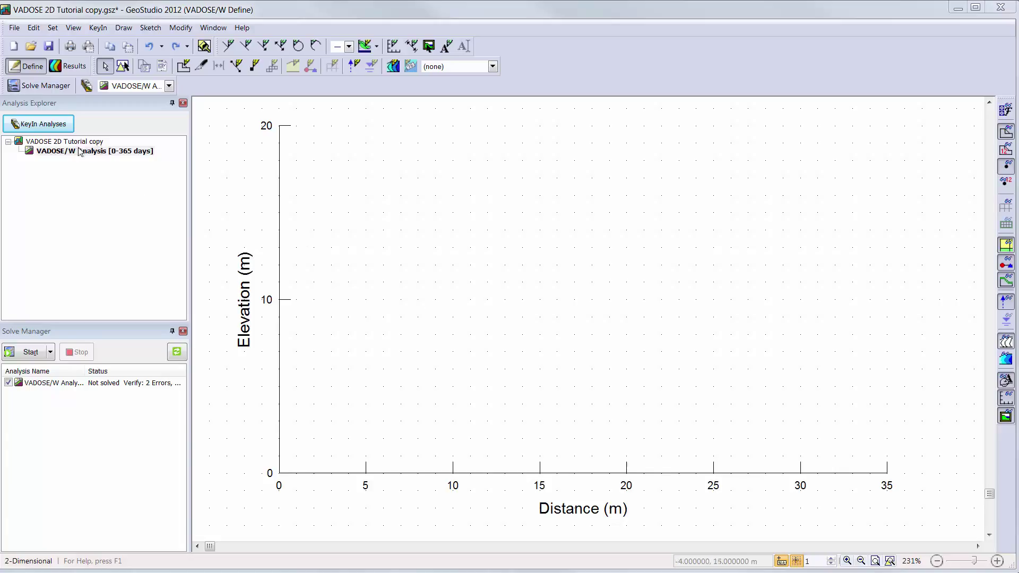
Step: Import the region geometry from VADOSE 2D Tutorial.gsz, keeping the original origin and scale
{"action": "left_click", "coordinate": [16, 28]}
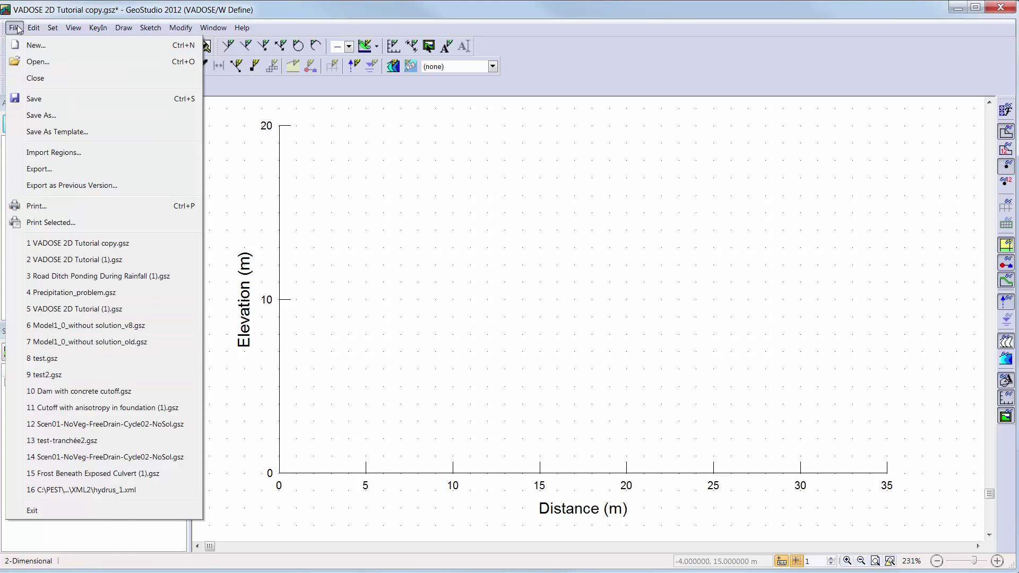
{"action": "left_click", "coordinate": [49, 155]}
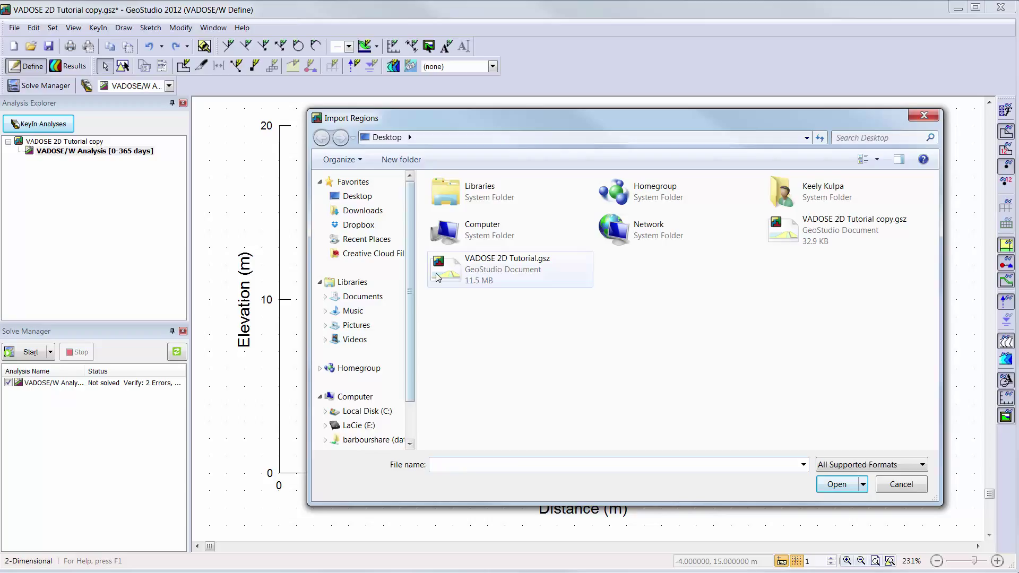
{"action": "left_click", "coordinate": [436, 276]}
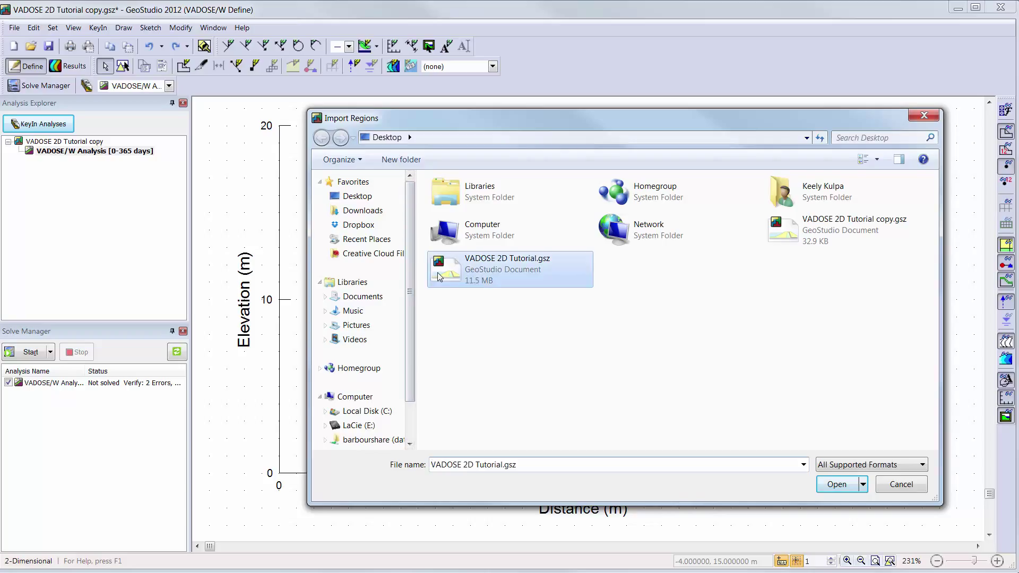
{"action": "left_click", "coordinate": [836, 484]}
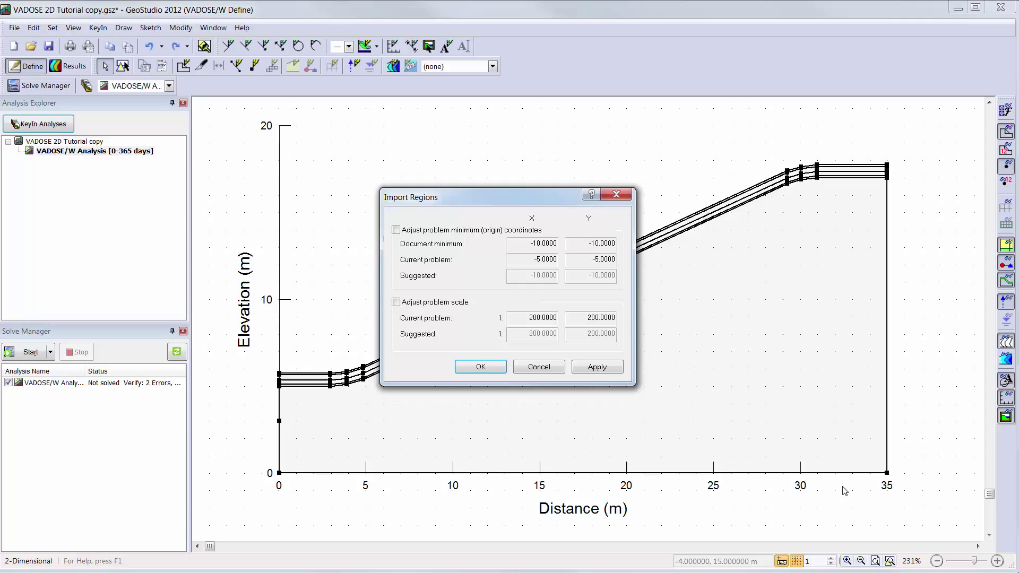
{"action": "left_click", "coordinate": [492, 371]}
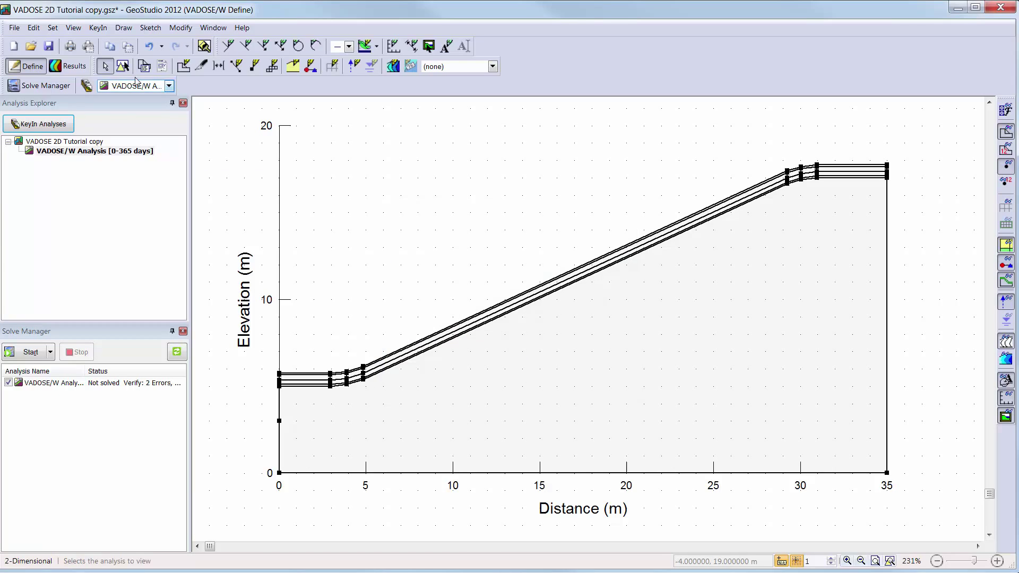
Step: Add a new material named 'waste' using the Simplified Thermal material model
{"action": "left_click", "coordinate": [101, 29]}
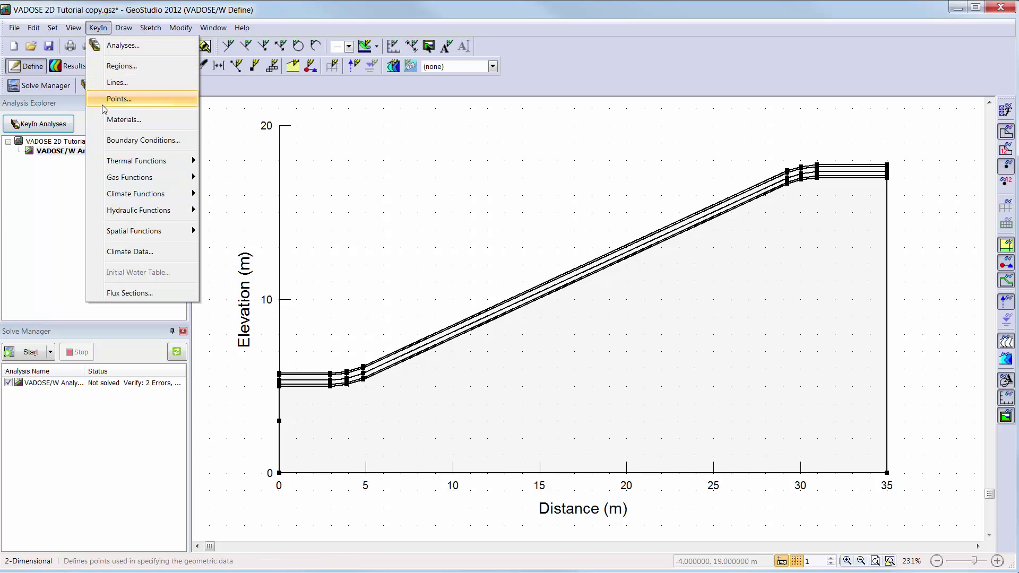
{"action": "left_click", "coordinate": [109, 119]}
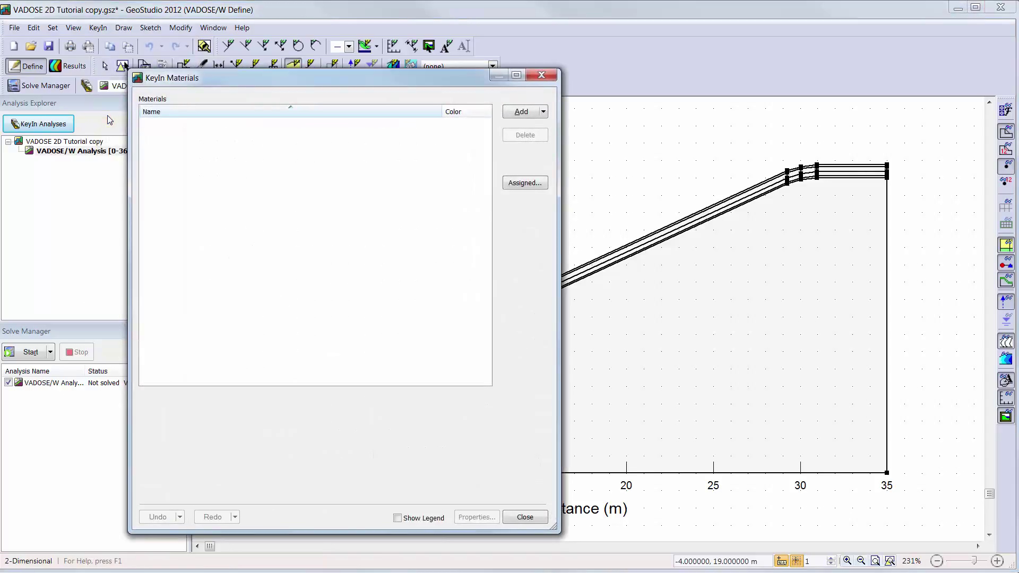
{"action": "left_click", "coordinate": [510, 113]}
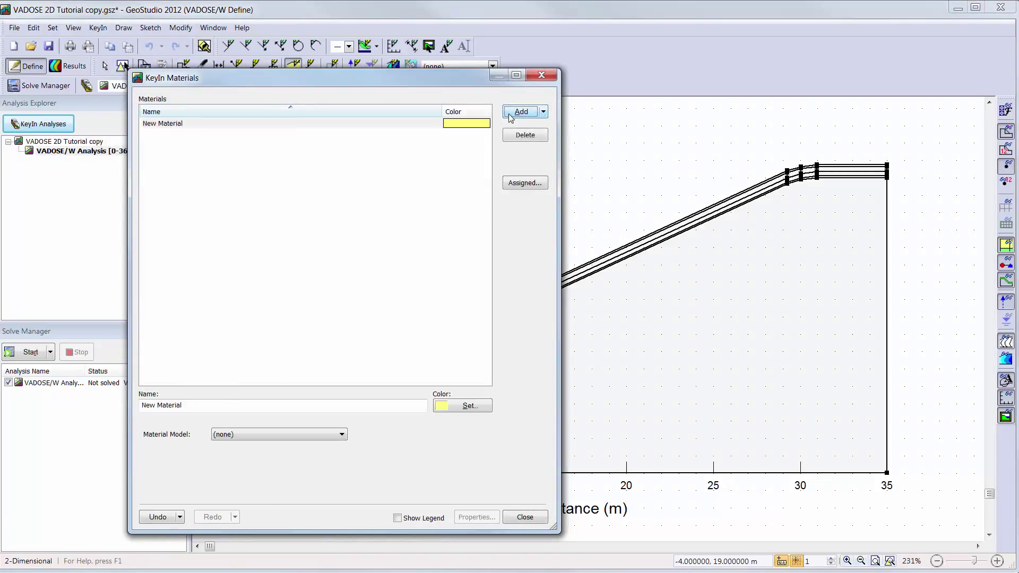
{"action": "left_click_drag", "start_coordinate": [216, 404], "coordinate": [41, 390]}
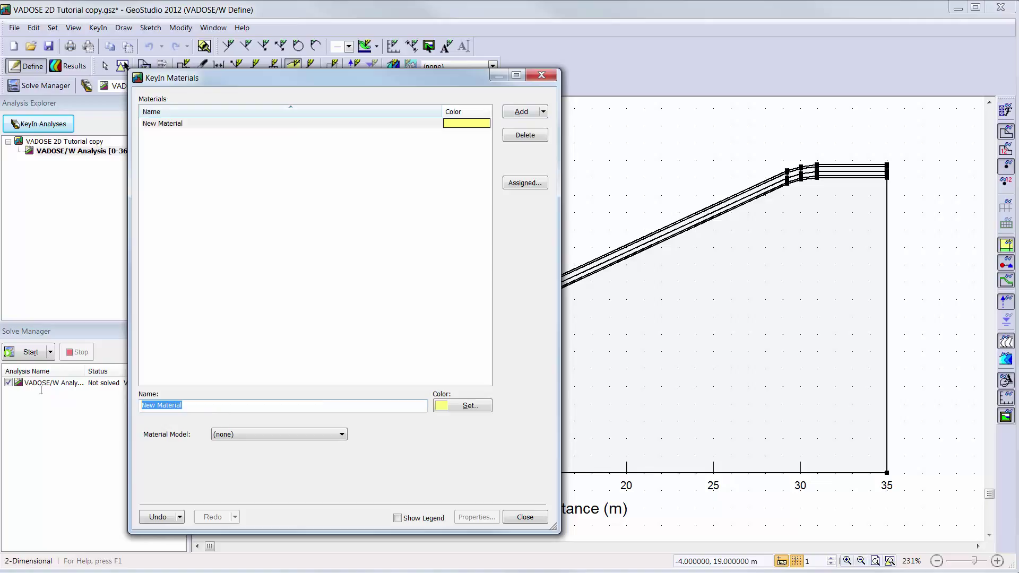
{"action": "type", "text": "waste"}
{"action": "key", "text": "Return"}
{"action": "left_click", "coordinate": [303, 431]}
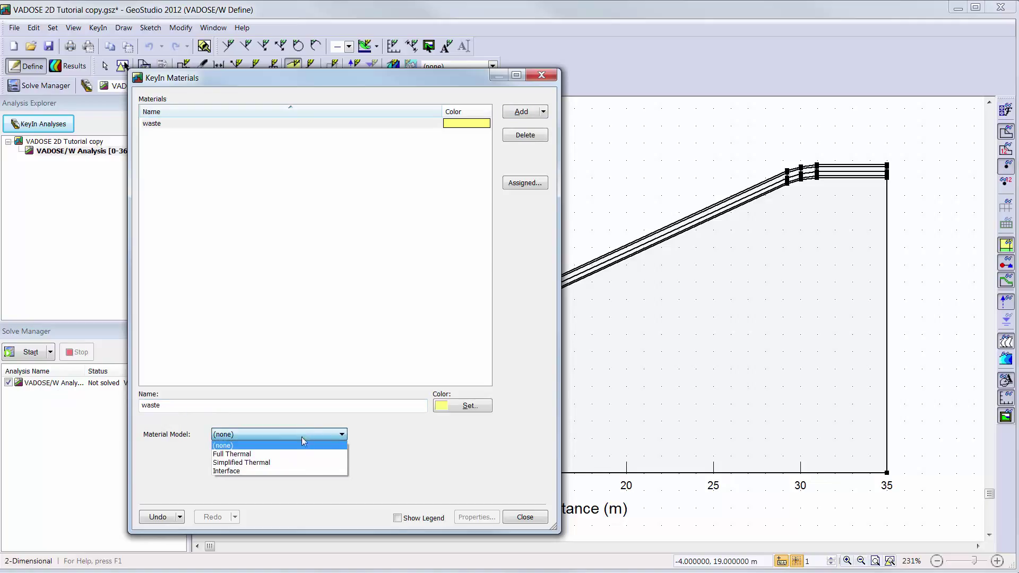
{"action": "left_click", "coordinate": [301, 461]}
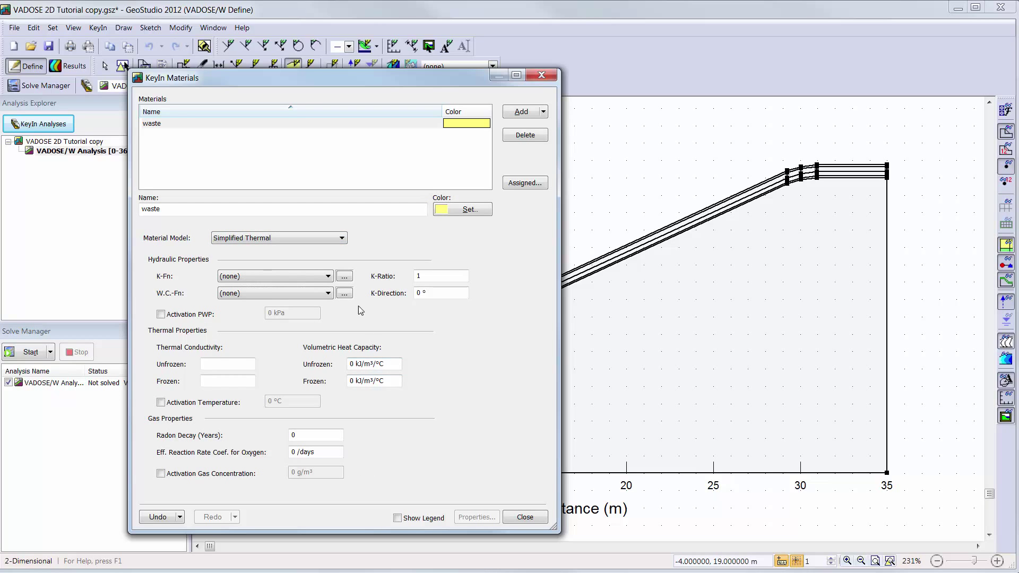
Step: Import all three volumetric water content functions from VADOSE 2D Tutorial.gsz
{"action": "left_click", "coordinate": [345, 293]}
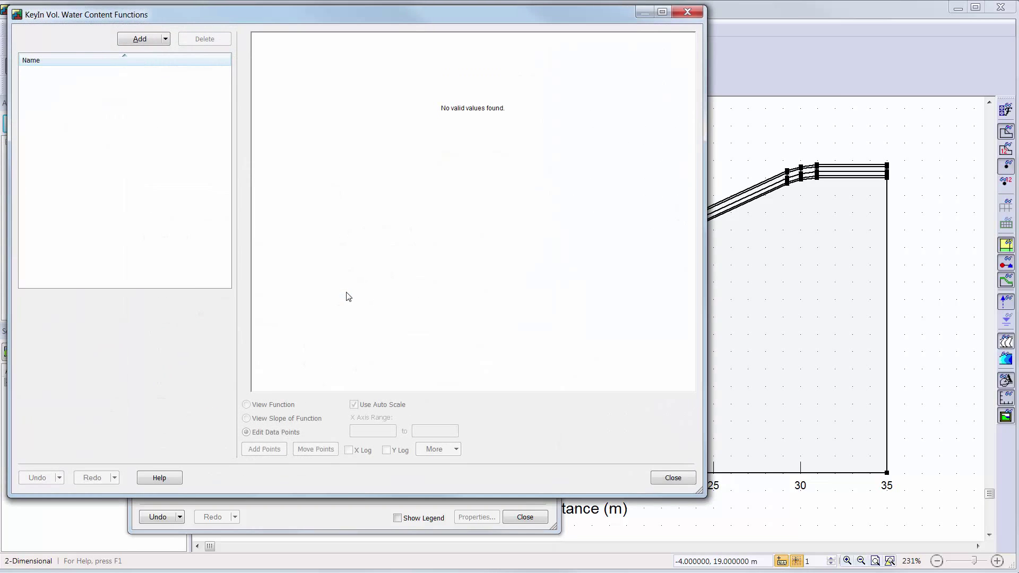
{"action": "left_click", "coordinate": [165, 39]}
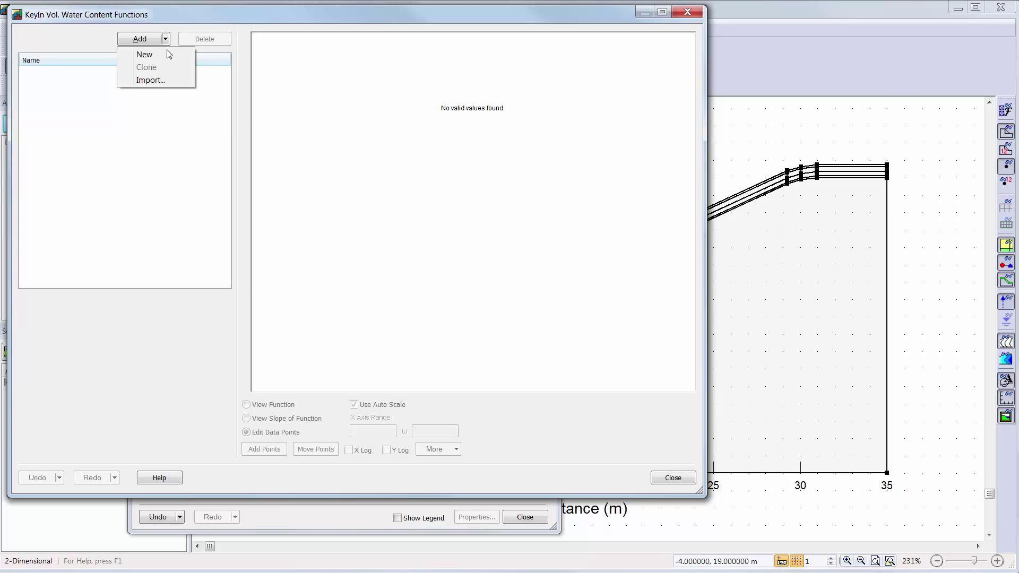
{"action": "left_click", "coordinate": [151, 80]}
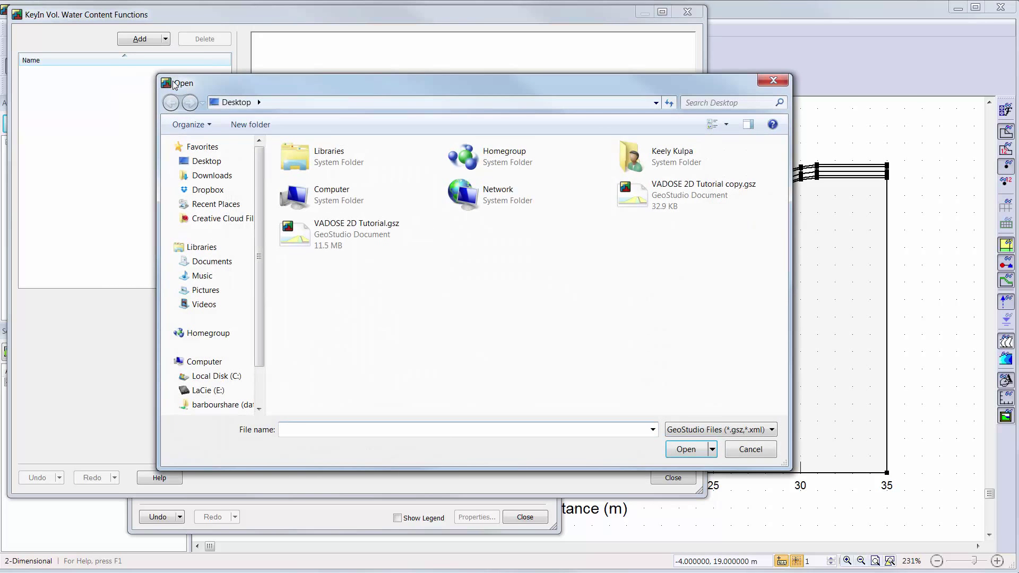
{"action": "left_click", "coordinate": [332, 237]}
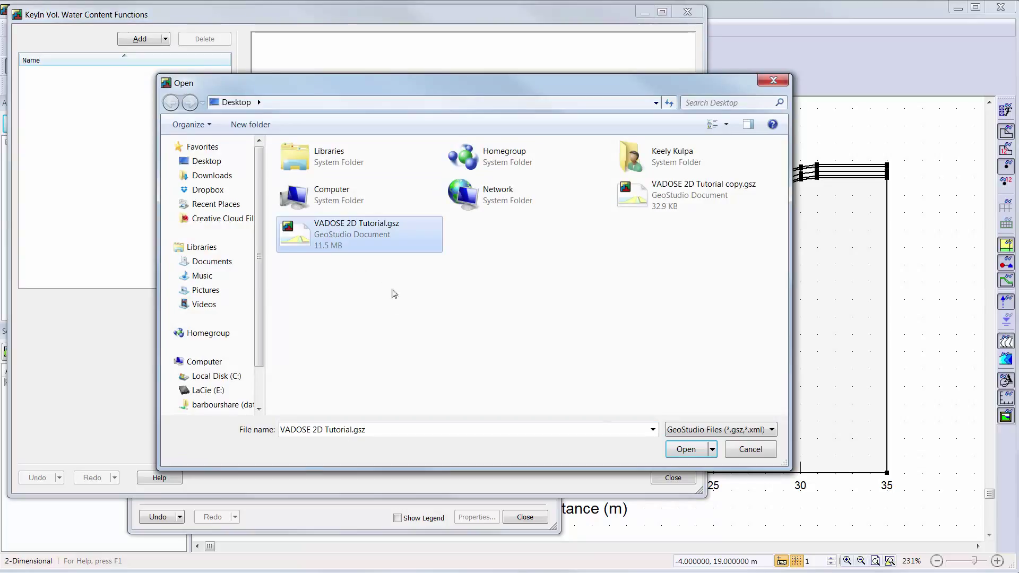
{"action": "left_click", "coordinate": [685, 449]}
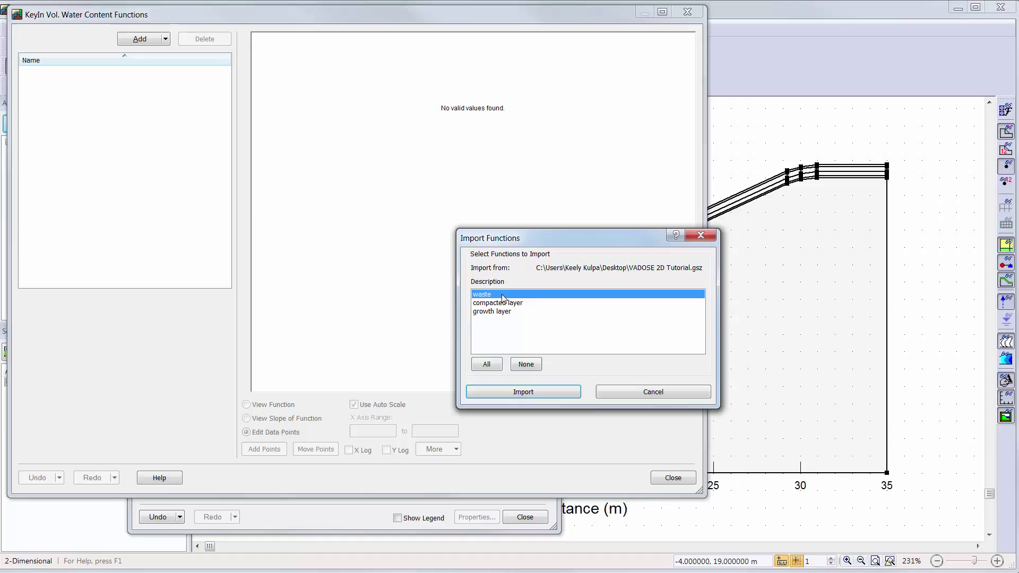
{"action": "left_click", "coordinate": [520, 315]}
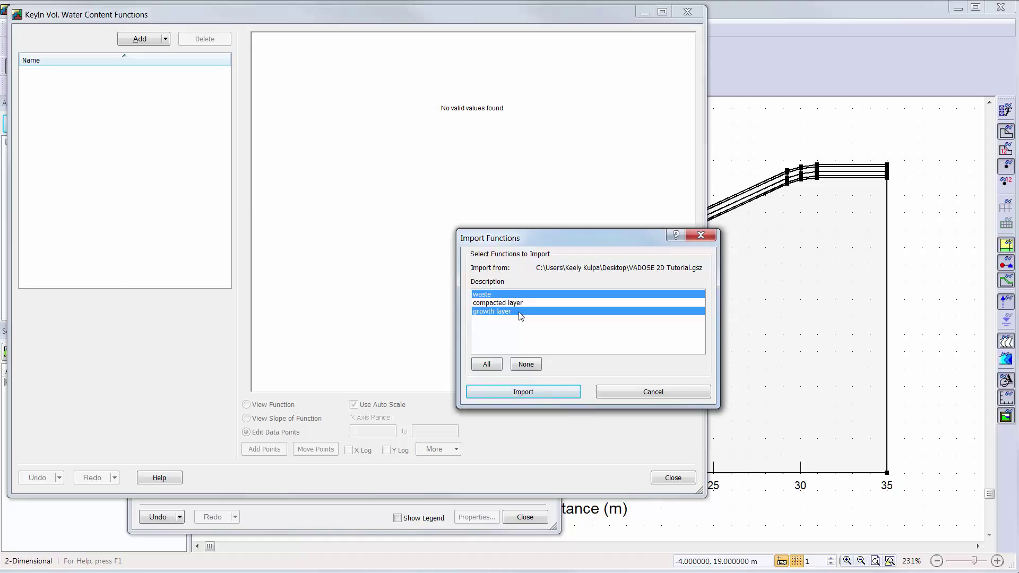
{"action": "left_click", "coordinate": [524, 365]}
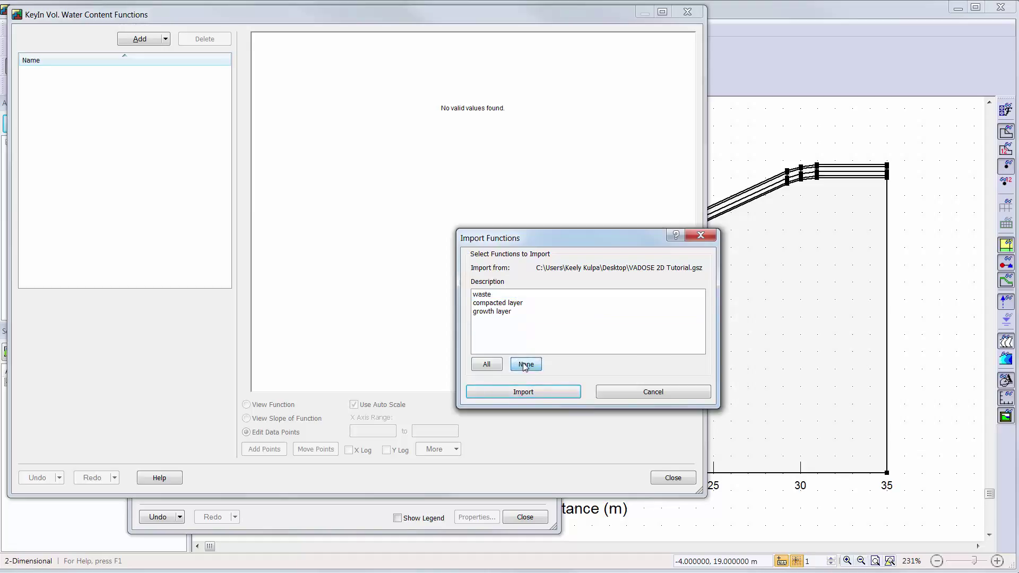
{"action": "left_click", "coordinate": [485, 366]}
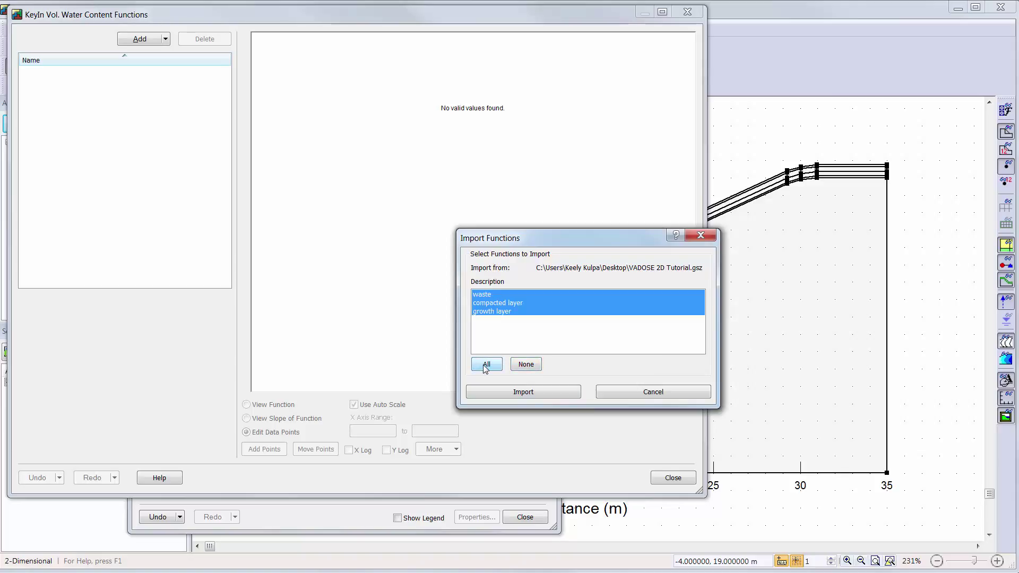
{"action": "left_click", "coordinate": [523, 392]}
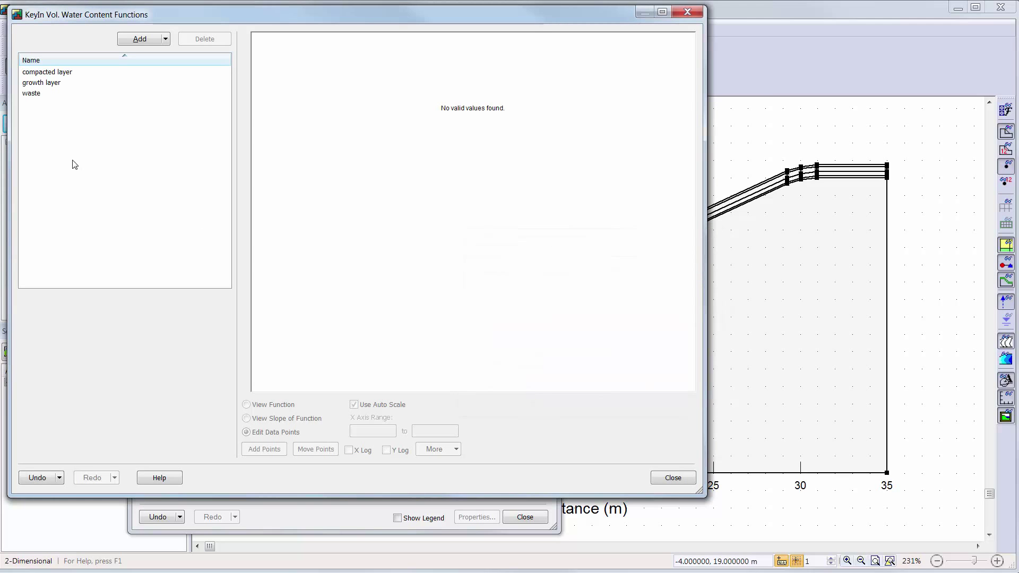
Step: Compare the three imported curves, then set the waste material's W.C. function to 'waste'
{"action": "left_click_drag", "start_coordinate": [65, 142], "coordinate": [39, 64]}
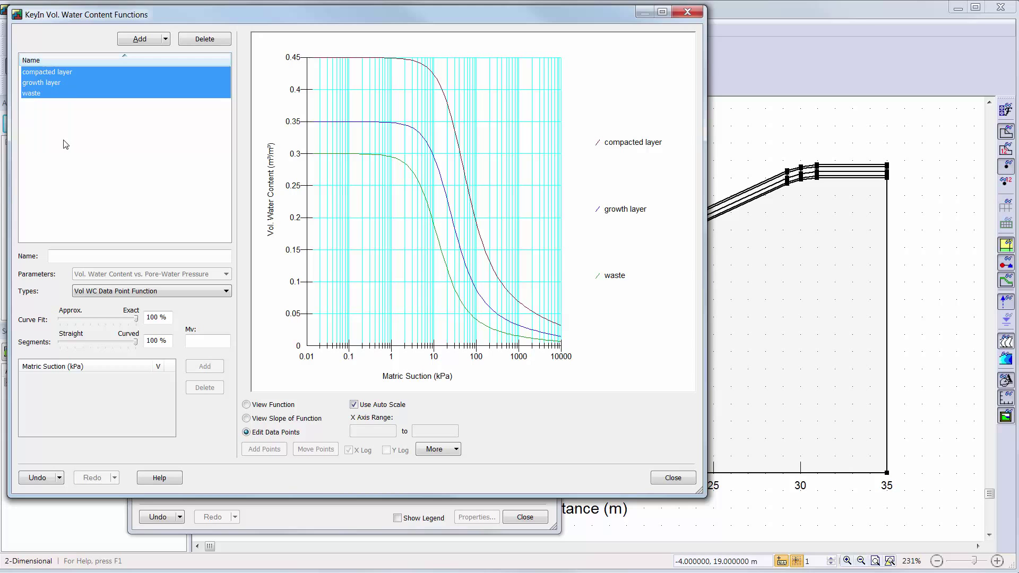
{"action": "left_click", "coordinate": [678, 481]}
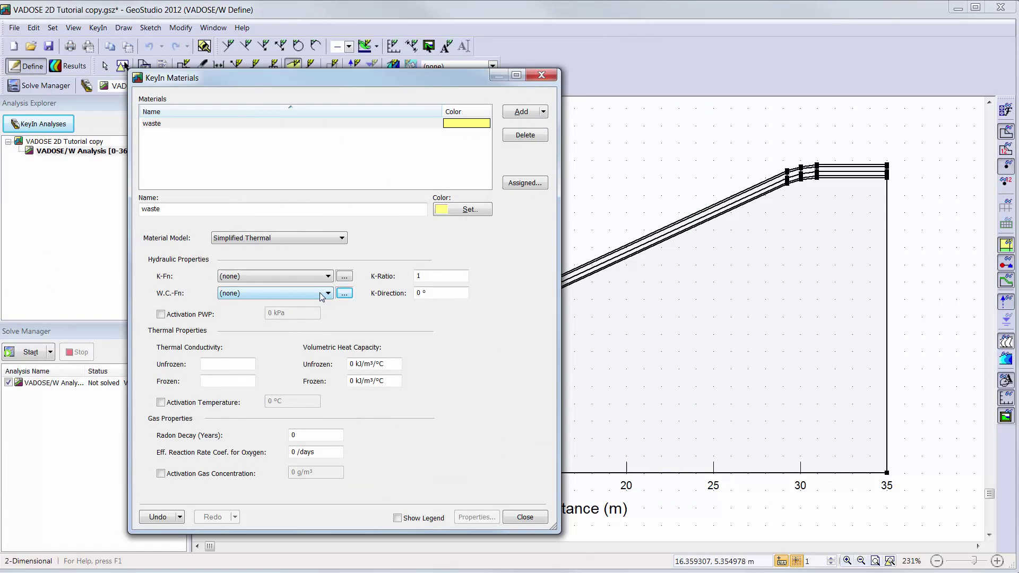
{"action": "left_click", "coordinate": [321, 295]}
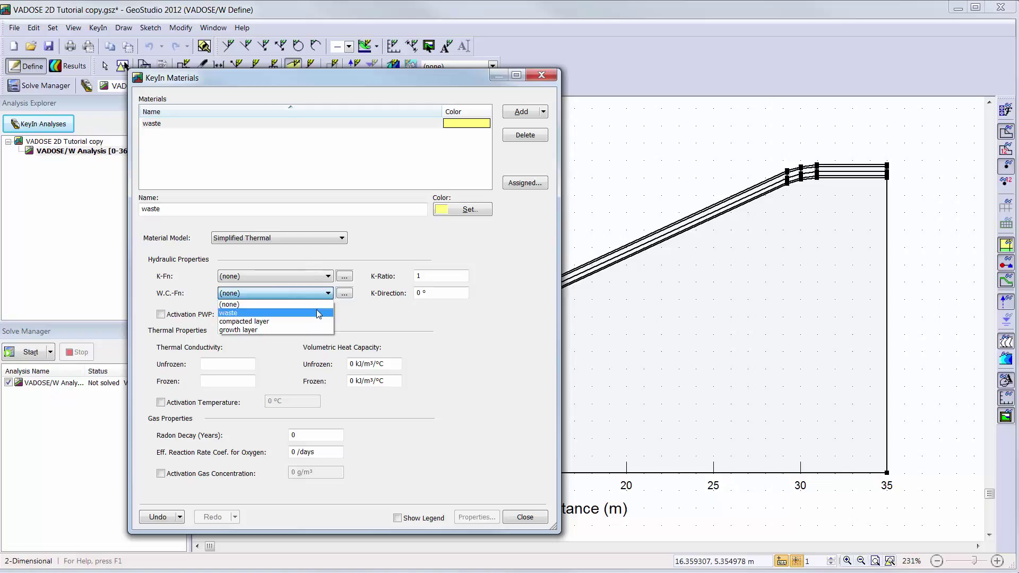
{"action": "left_click", "coordinate": [319, 313]}
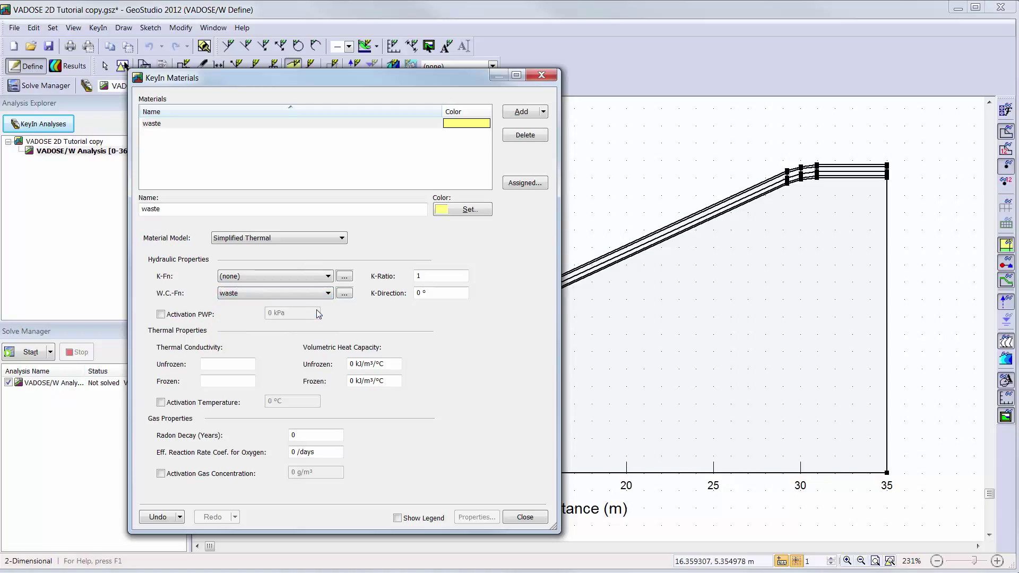
Step: Import the waste, compacted layer, growth layer and growth layer top cm conductivity functions from VADOSE 2D Tutorial.gsz
{"action": "left_click", "coordinate": [345, 276]}
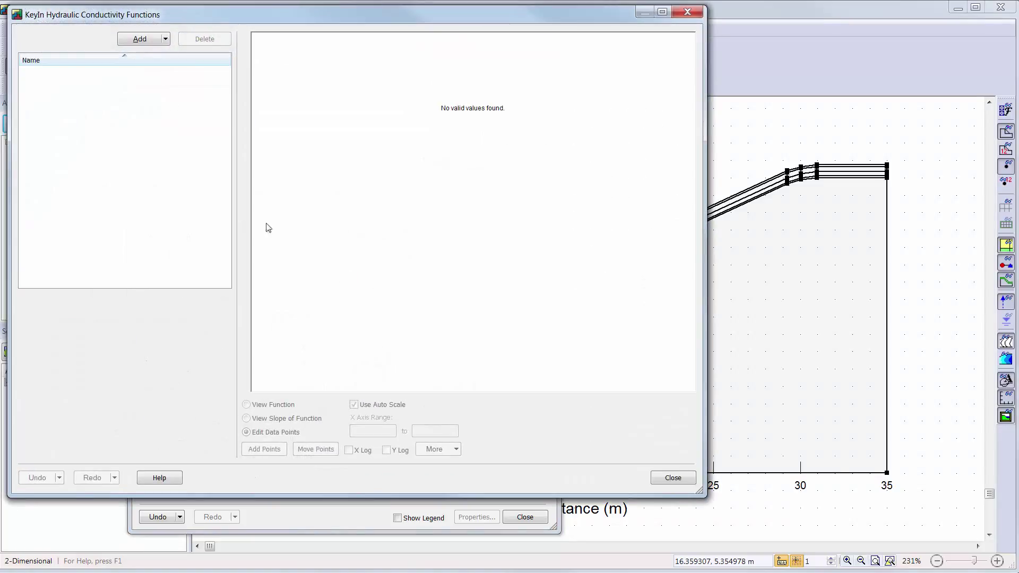
{"action": "left_click", "coordinate": [165, 39]}
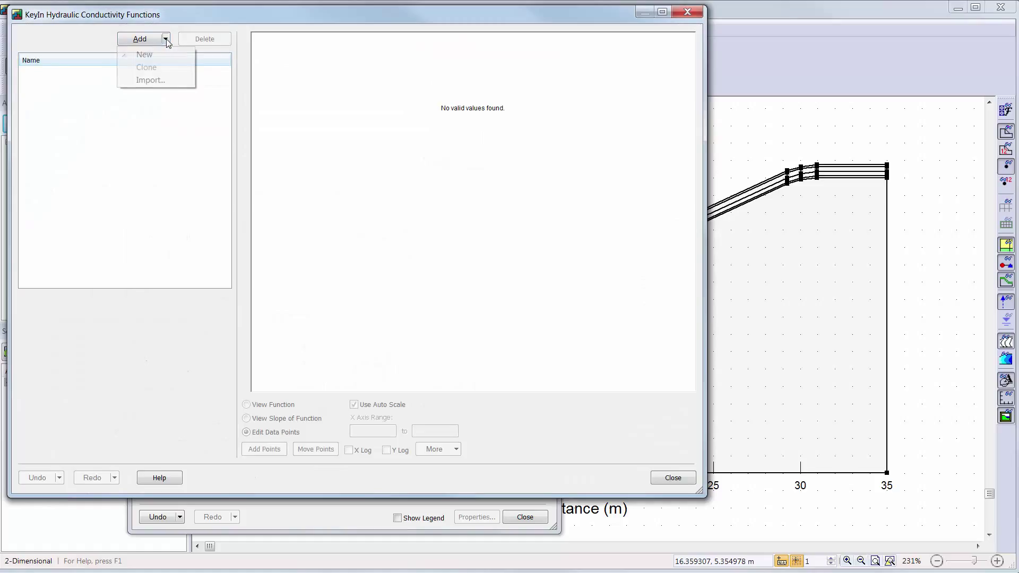
{"action": "left_click", "coordinate": [170, 84]}
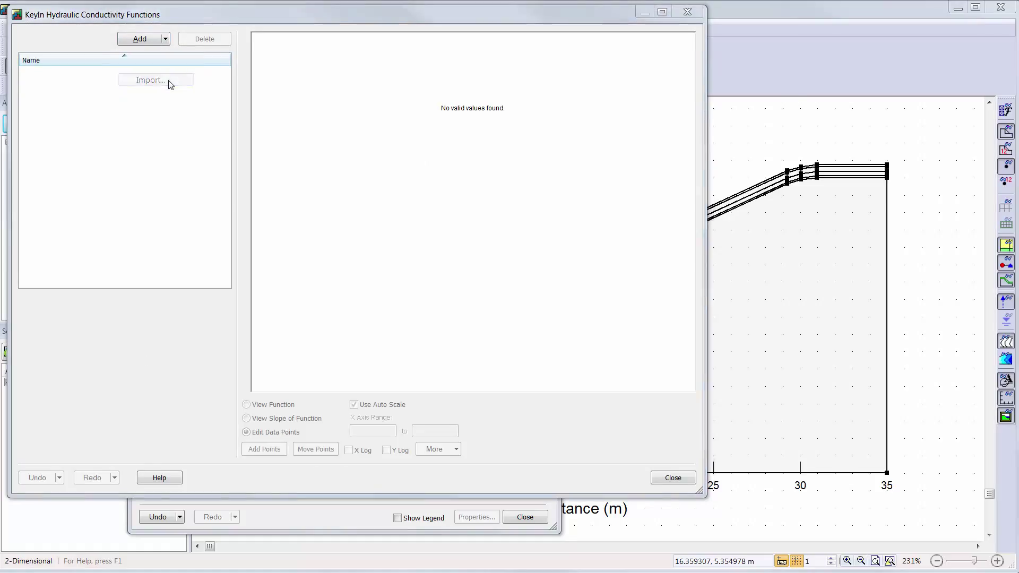
{"action": "left_click", "coordinate": [353, 248]}
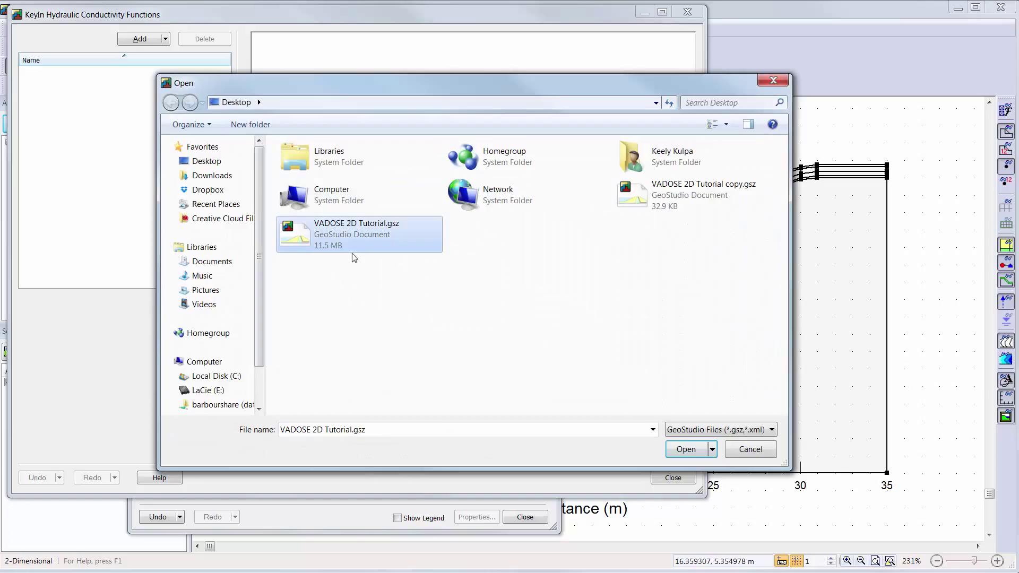
{"action": "left_click", "coordinate": [692, 449]}
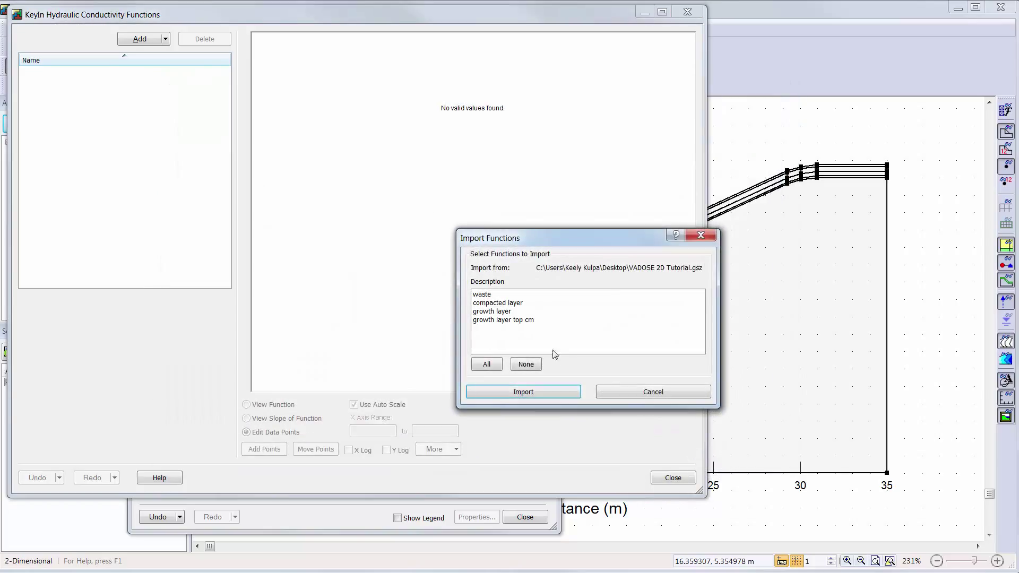
{"action": "left_click", "coordinate": [494, 364]}
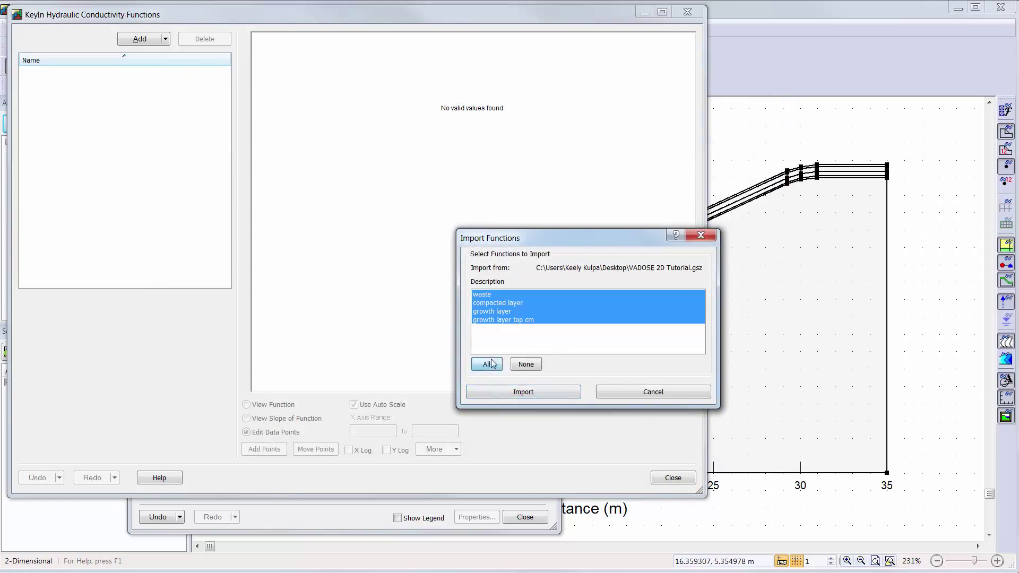
{"action": "left_click", "coordinate": [523, 393]}
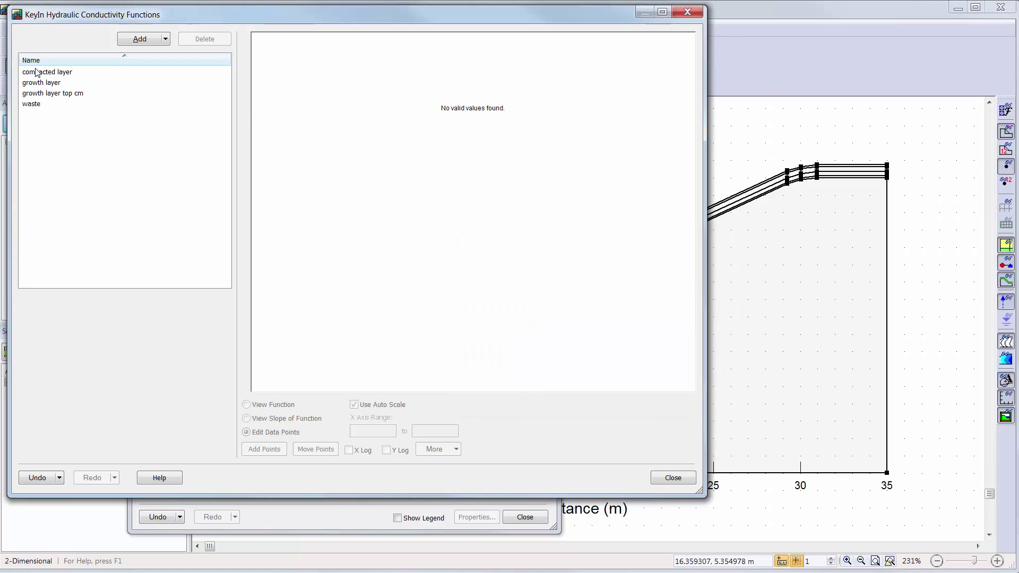
Step: Set the waste material's K-Fn to the imported 'waste' conductivity function
{"action": "left_click", "coordinate": [673, 477]}
{"action": "left_click", "coordinate": [313, 276]}
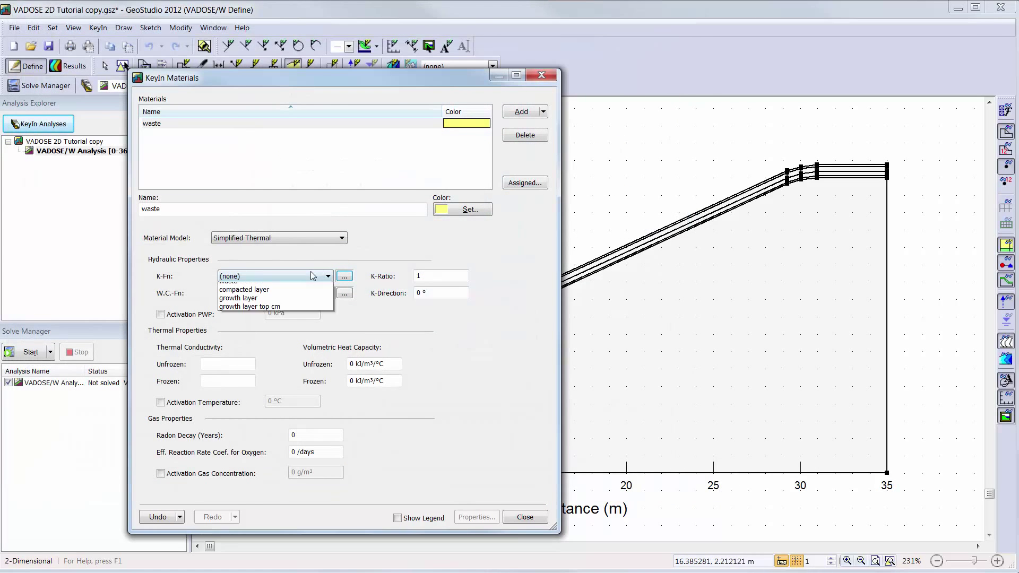
{"action": "left_click", "coordinate": [309, 289]}
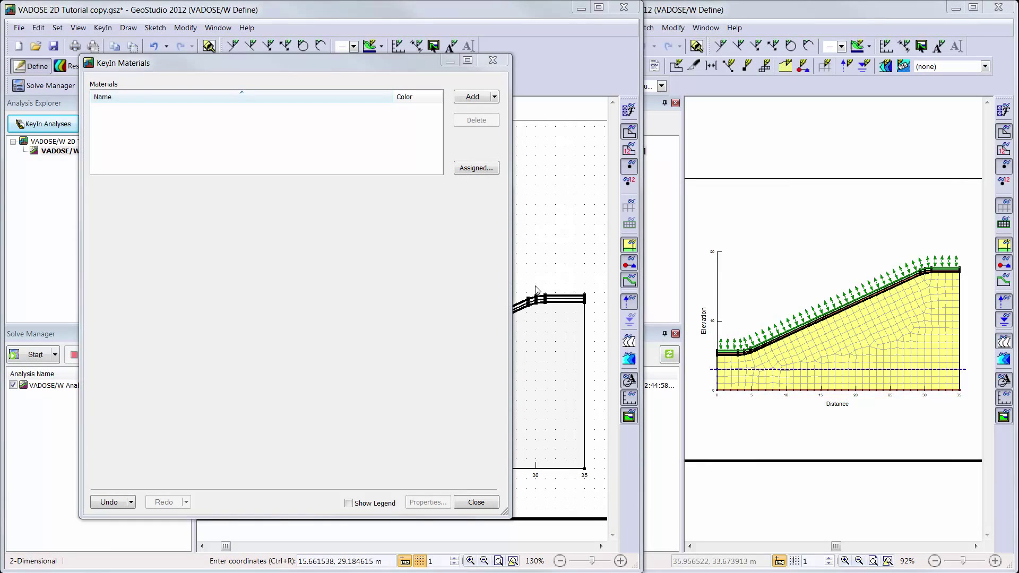
Step: In the original tutorial window, select and copy all four materials from its materials list
{"action": "left_click", "coordinate": [822, 257]}
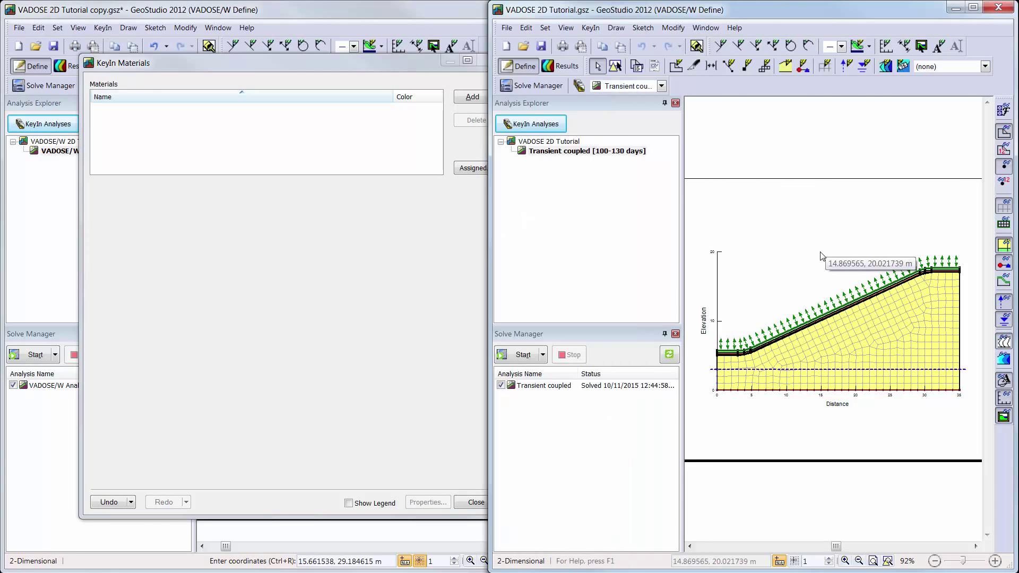
{"action": "left_click", "coordinate": [785, 67]}
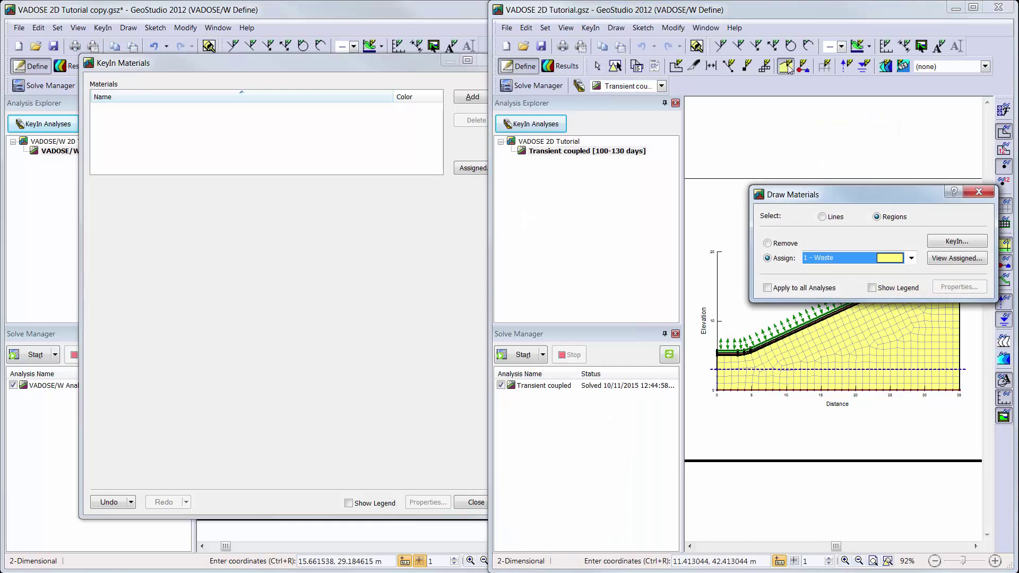
{"action": "left_click", "coordinate": [932, 245]}
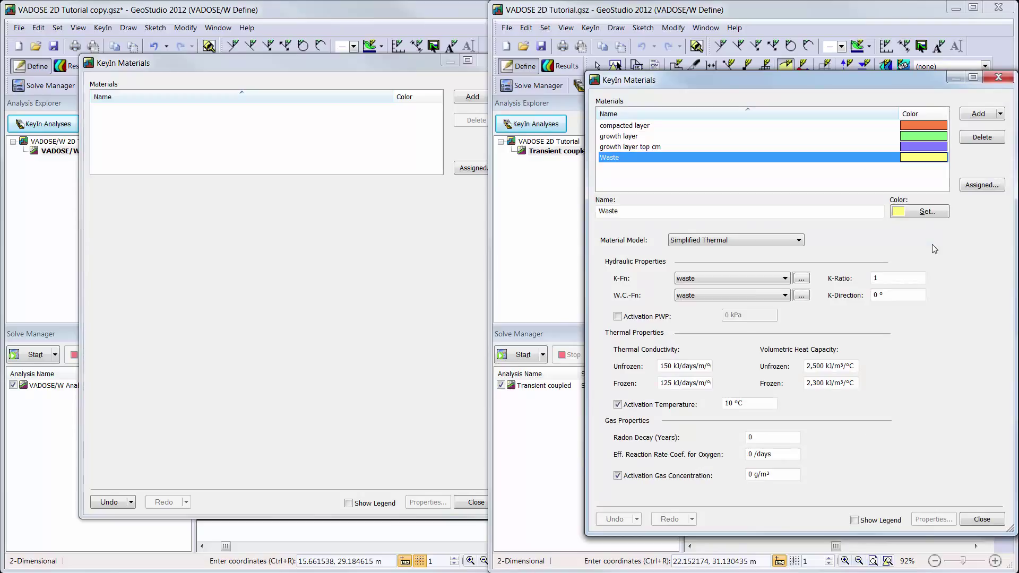
{"action": "left_click_drag", "start_coordinate": [663, 186], "coordinate": [622, 128]}
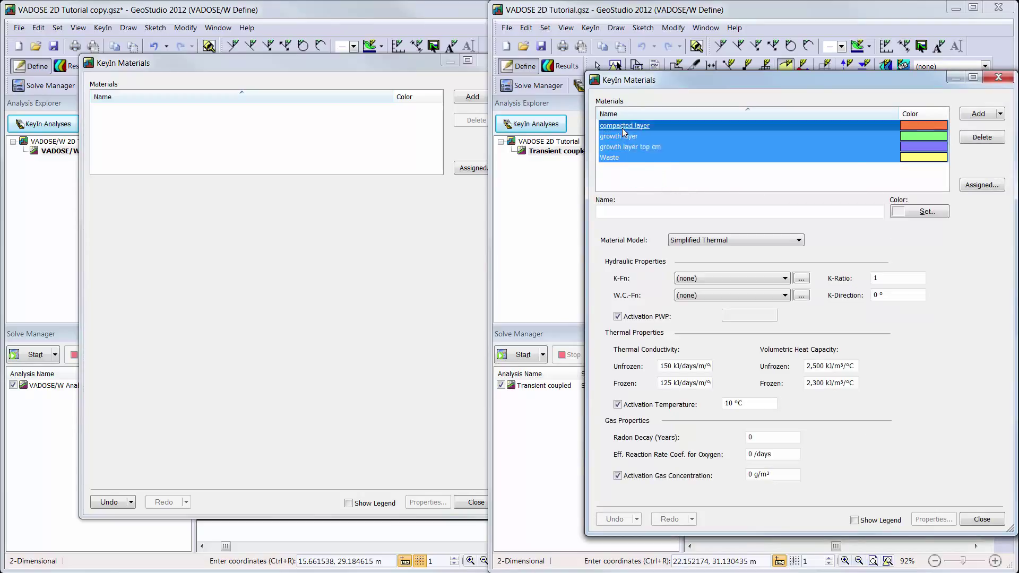
{"action": "right_click", "coordinate": [636, 158]}
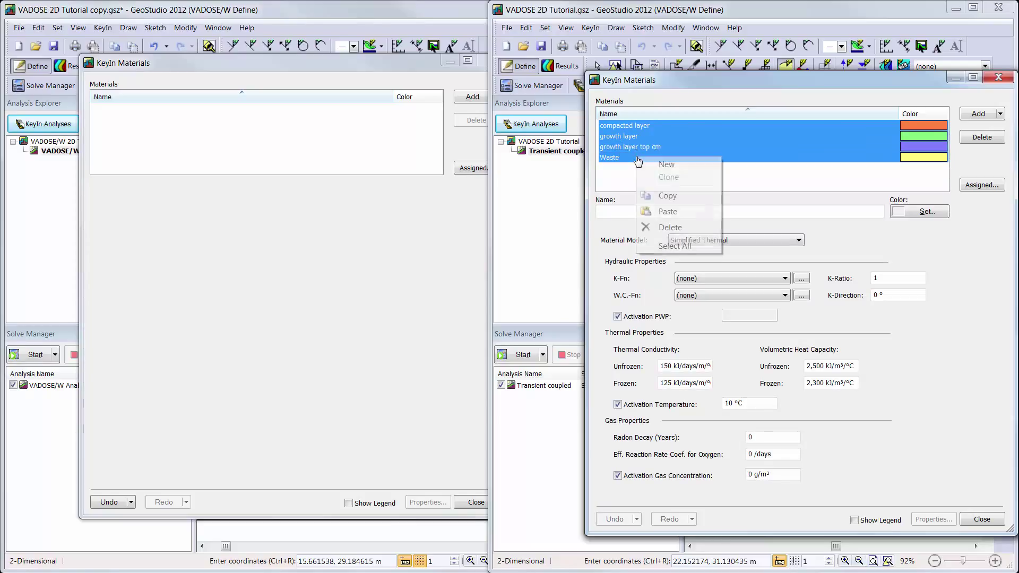
{"action": "left_click", "coordinate": [696, 200]}
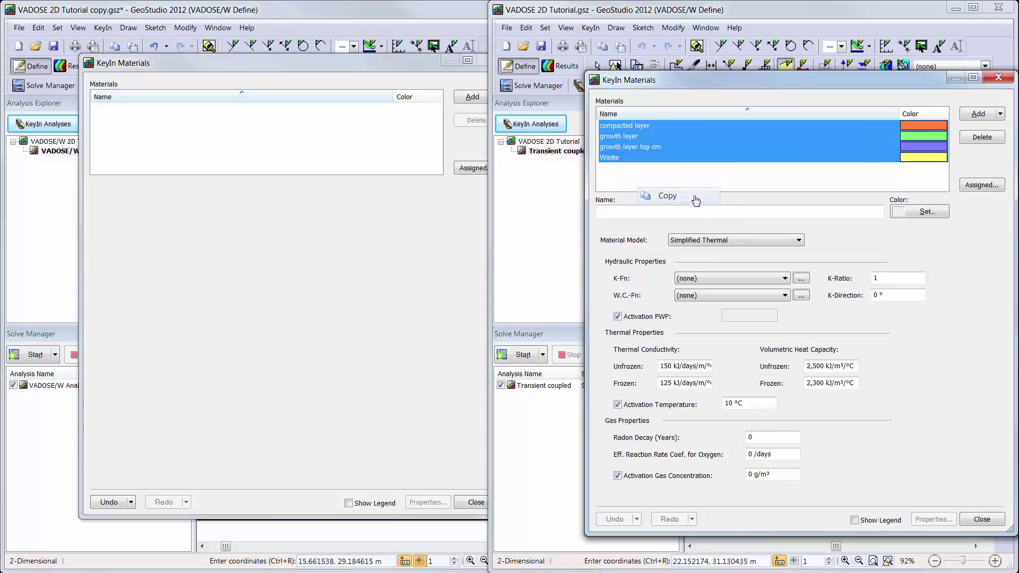
Step: Paste the four copied materials into the new model's empty materials list
{"action": "left_click", "coordinate": [282, 145]}
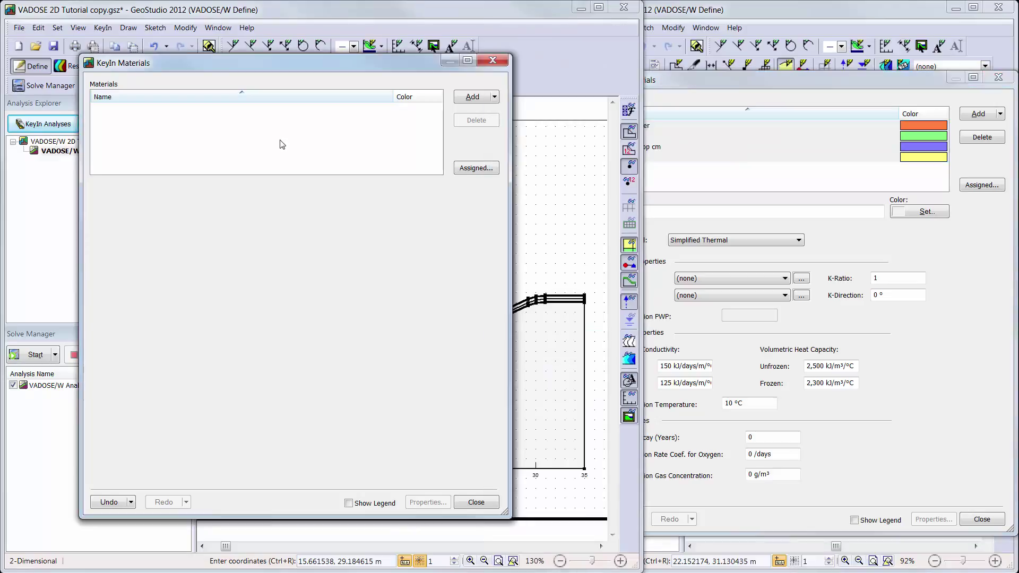
{"action": "right_click", "coordinate": [219, 133]}
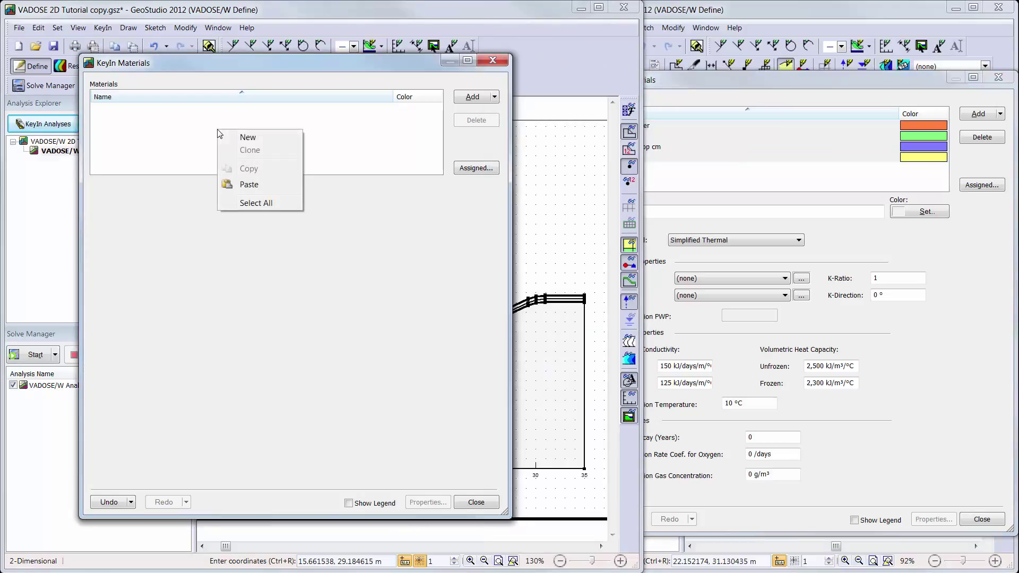
{"action": "left_click", "coordinate": [291, 184]}
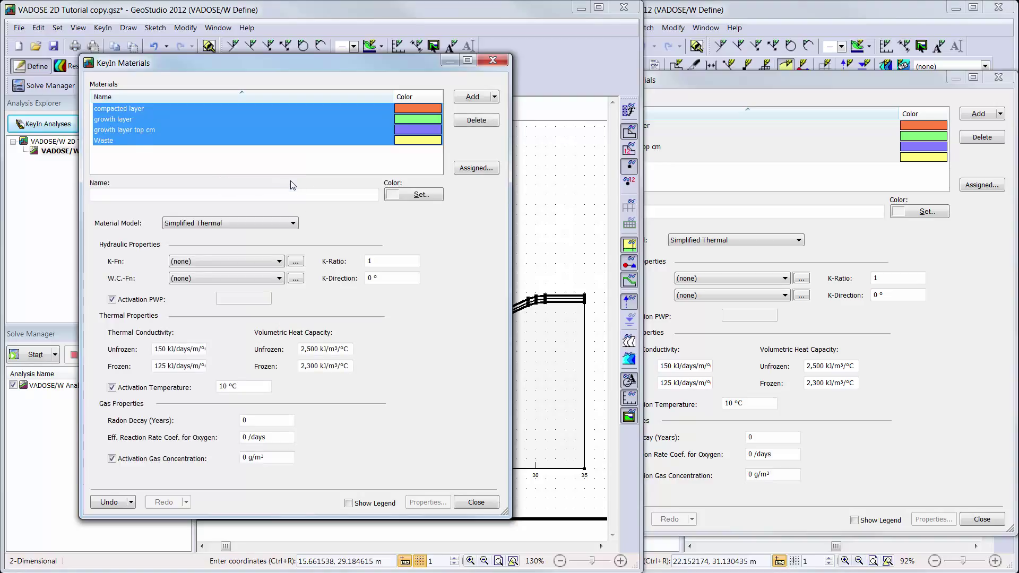
Step: Check that the pasted Waste material uses the 'waste' conductivity function
{"action": "left_click", "coordinate": [130, 141]}
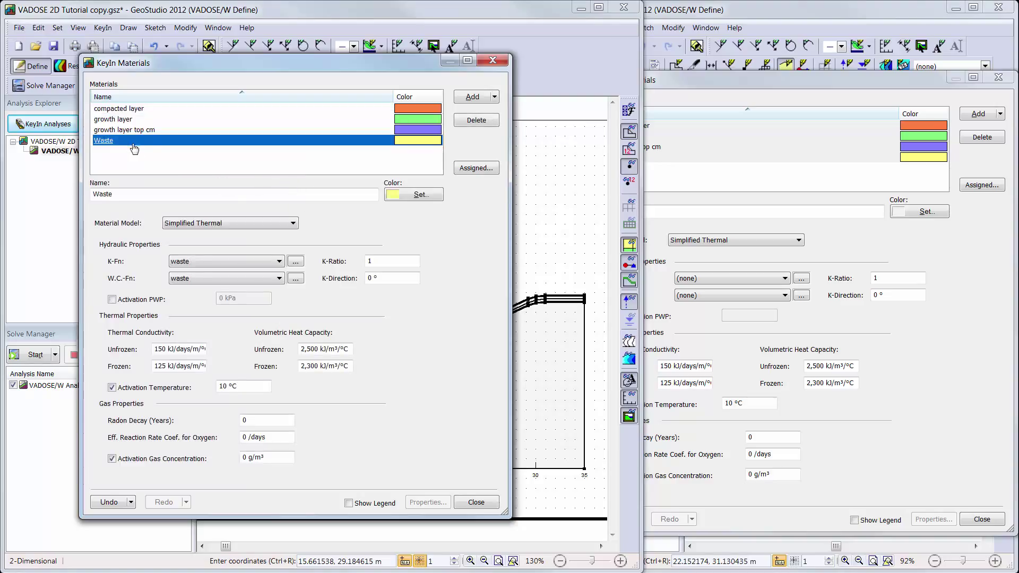
{"action": "left_click", "coordinate": [295, 261]}
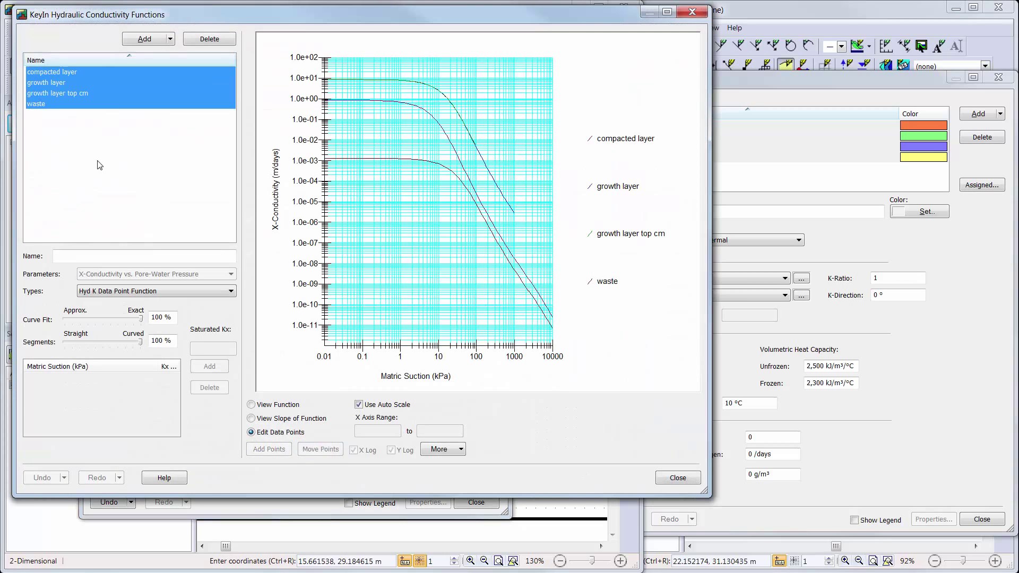
{"action": "left_click", "coordinate": [683, 477]}
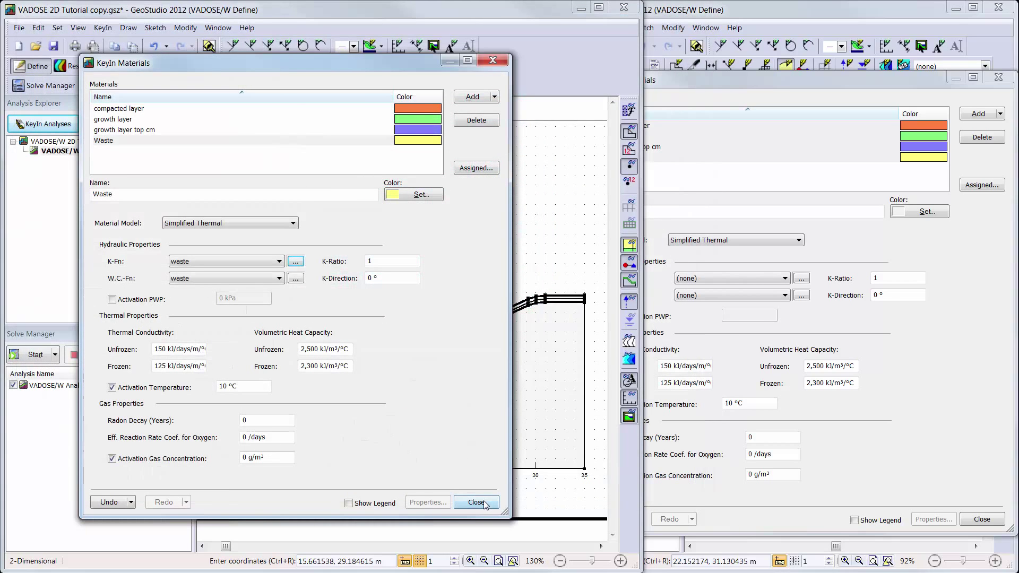